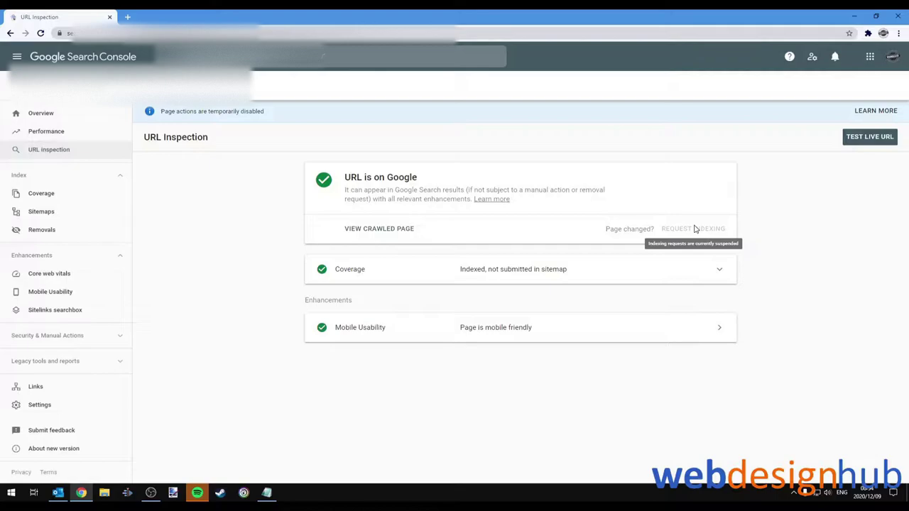
Highlight the 'Page actions are temporarily disabled' banner on the URL Inspection result.
left_click_drag(281, 117, 176, 155)
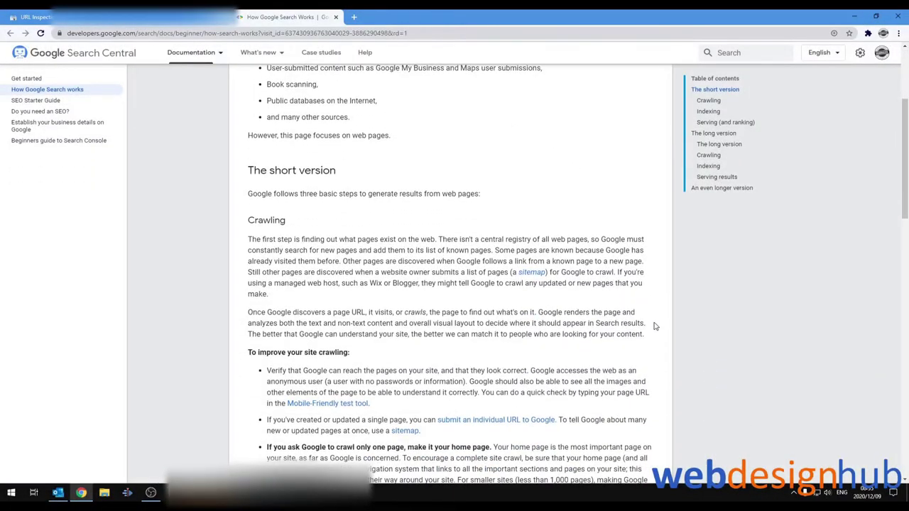
Scroll down to the Search Central footer and open Search Console from the Tools list.
scroll(671, 308, "down", 2)
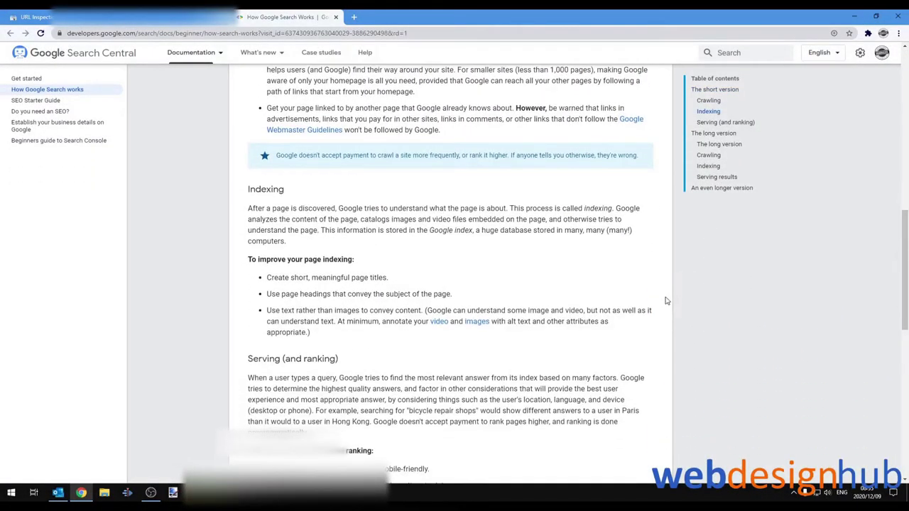
scroll(665, 300, "down", 1)
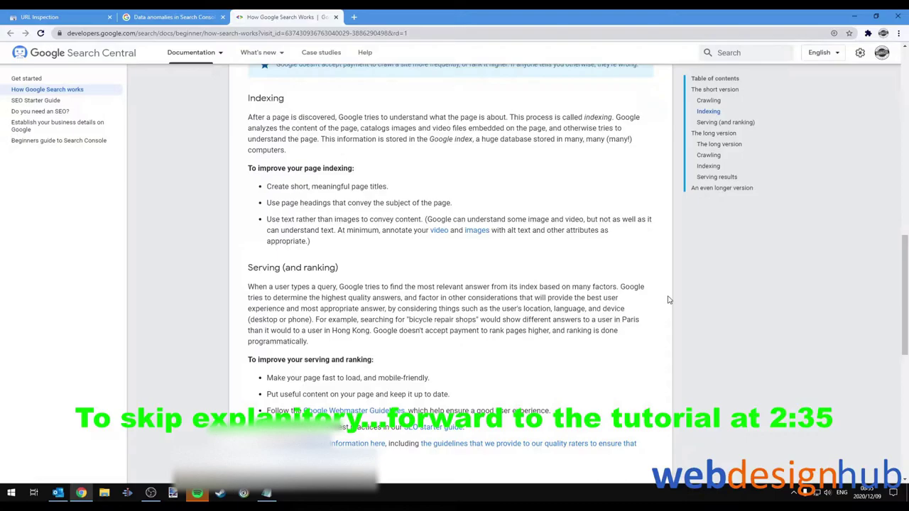
scroll(668, 299, "down", 3)
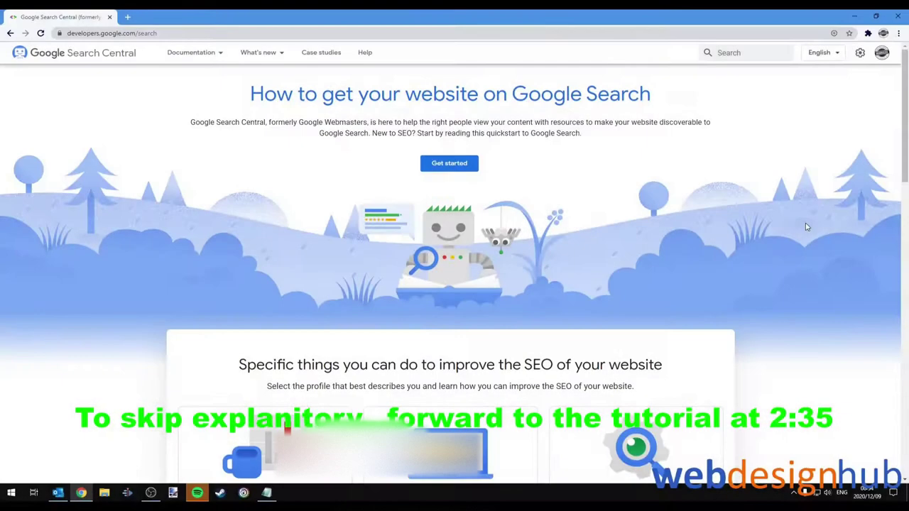
scroll(796, 229, "down", 13)
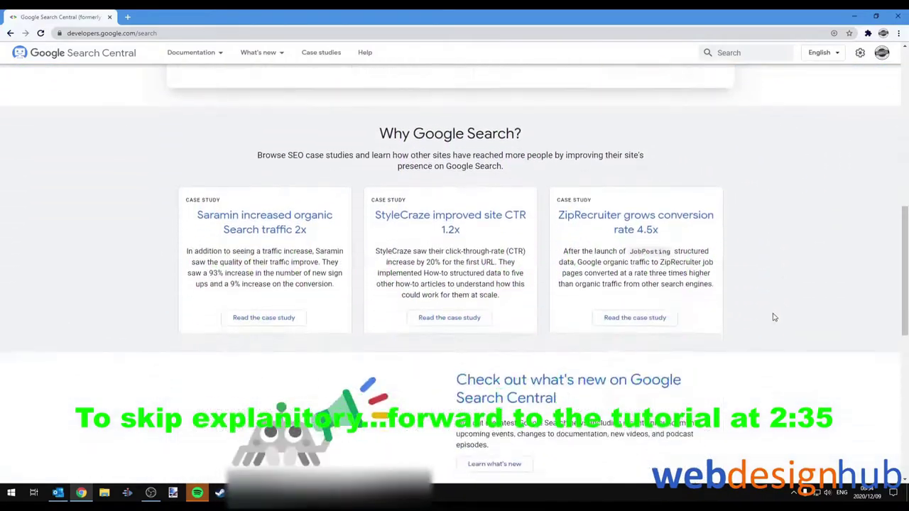
scroll(762, 333, "down", 3)
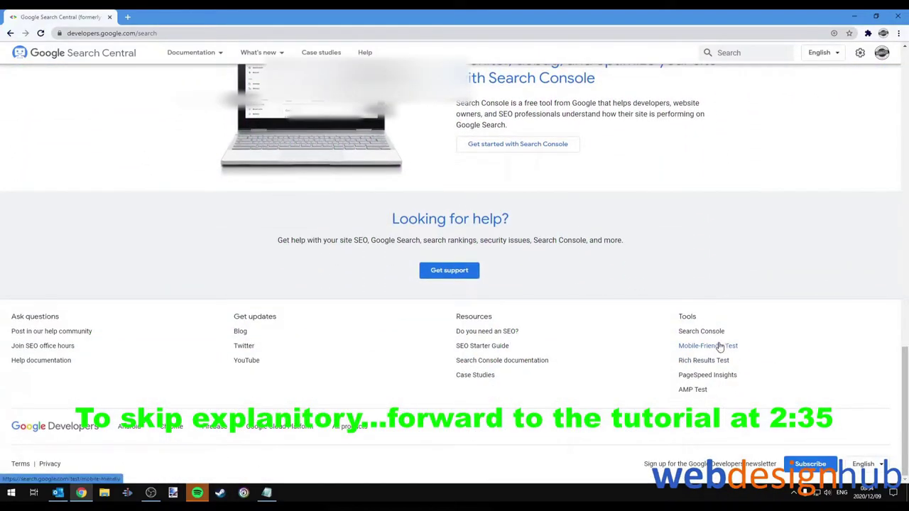
left_click(717, 338)
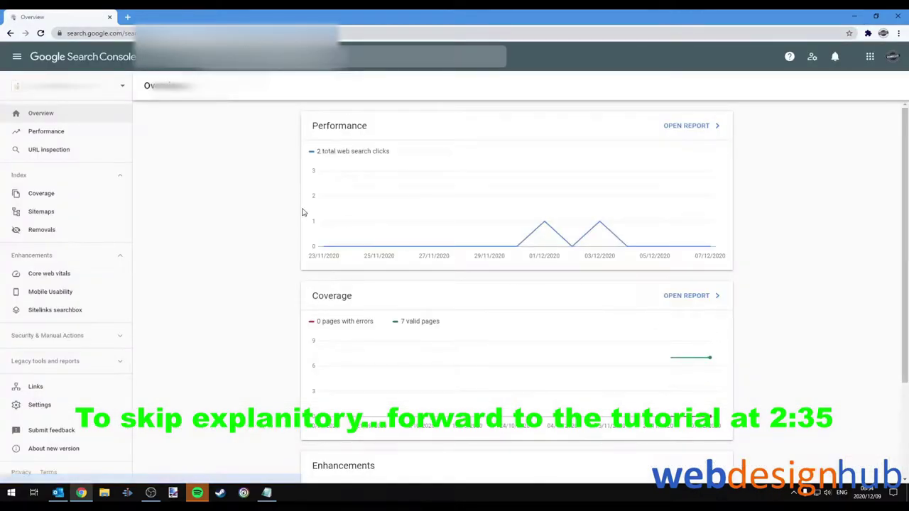
Inspect the previously checked site URL and highlight the 'Page actions are temporarily disabled' banner.
left_click(92, 154)
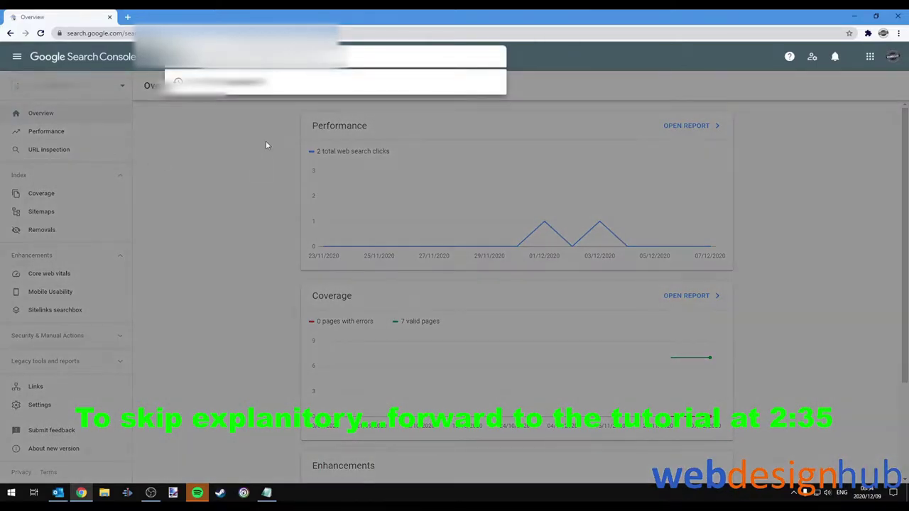
left_click(290, 81)
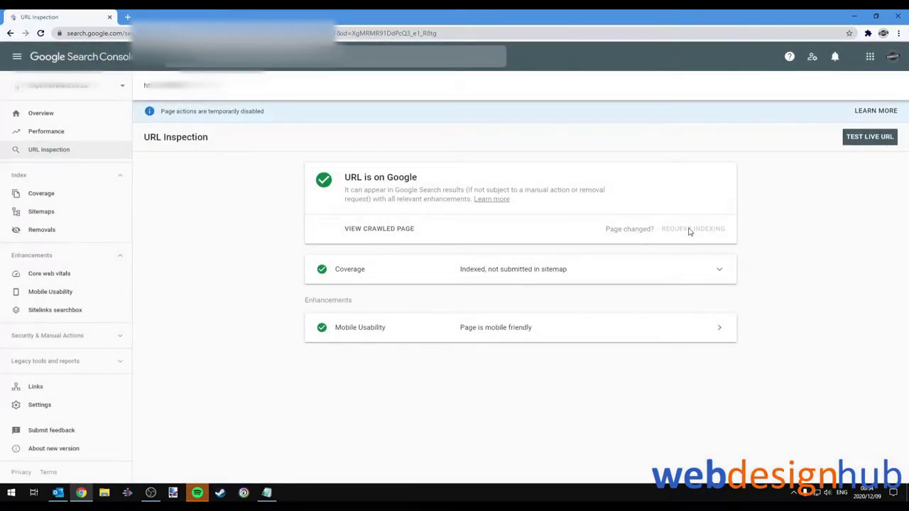
mouse_move(696, 229)
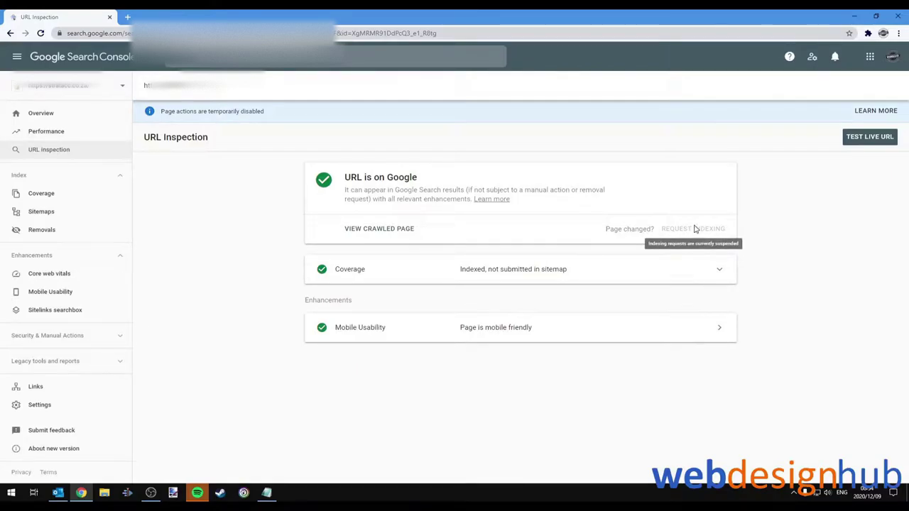
left_click_drag(160, 111, 264, 111)
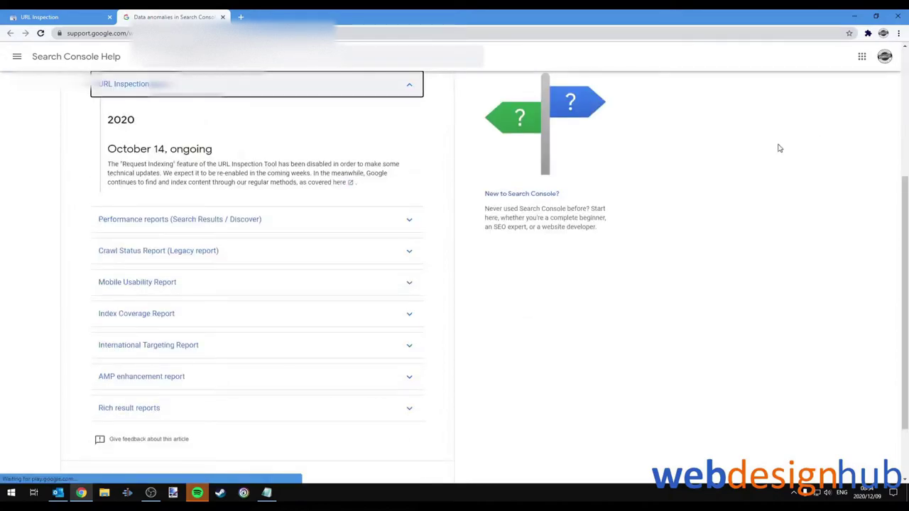
scroll(41, 196, "up", 2)
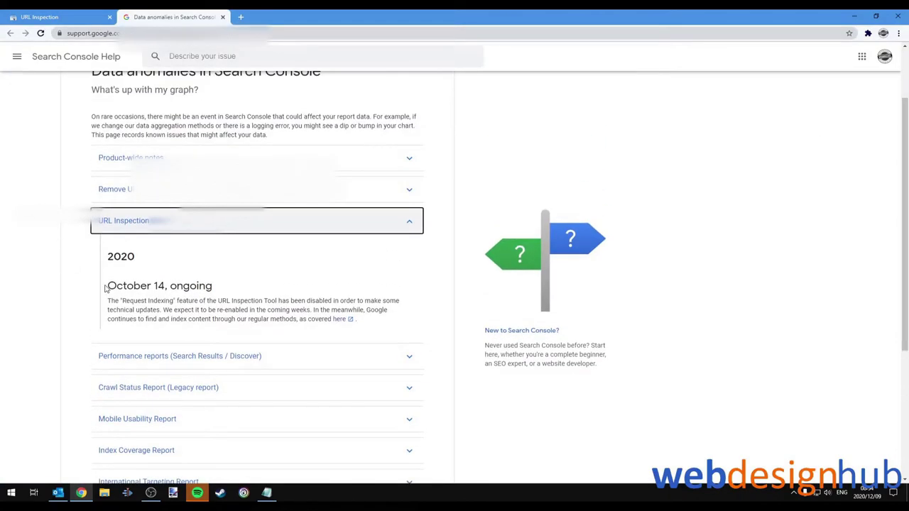
left_click_drag(103, 261, 376, 321)
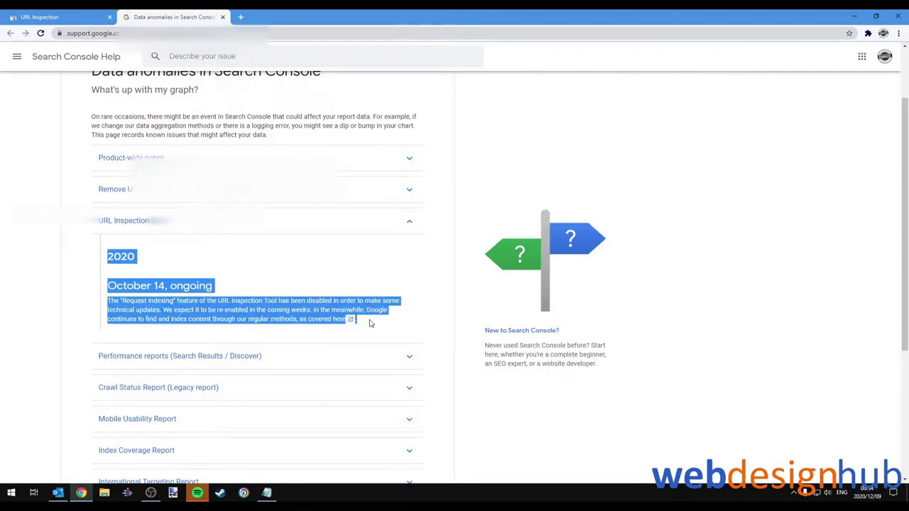
left_click(300, 319)
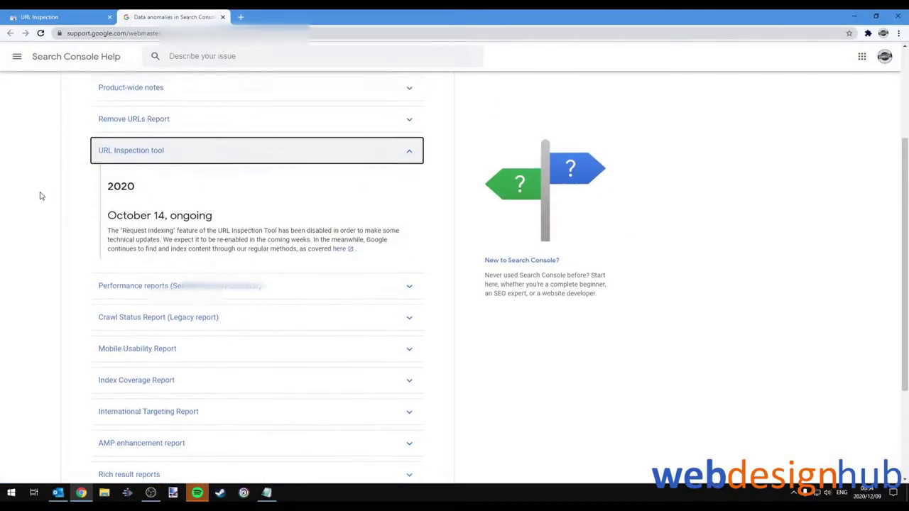
left_click_drag(106, 256, 376, 321)
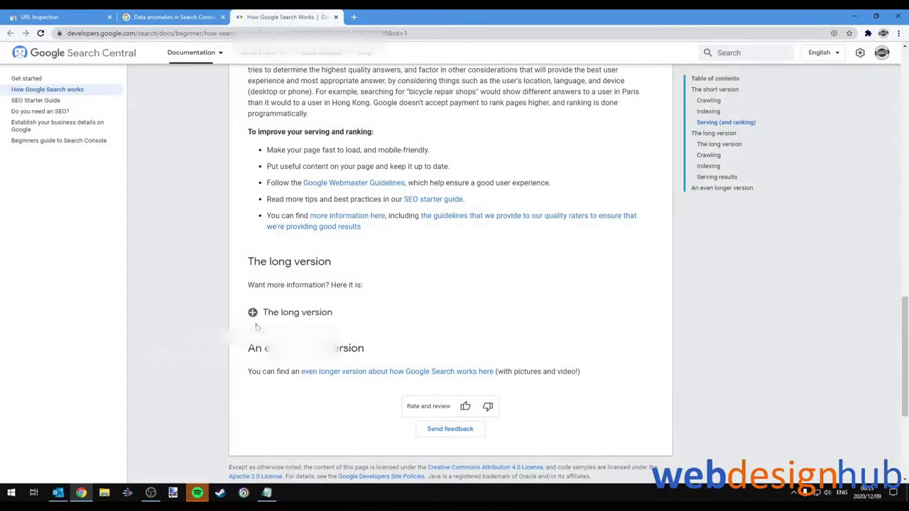
Expand 'The long version' and highlight the 'Submit a sitemap' tip under Improve your crawling.
left_click(252, 312)
scroll(389, 300, "down", 1)
scroll(389, 300, "down", 6)
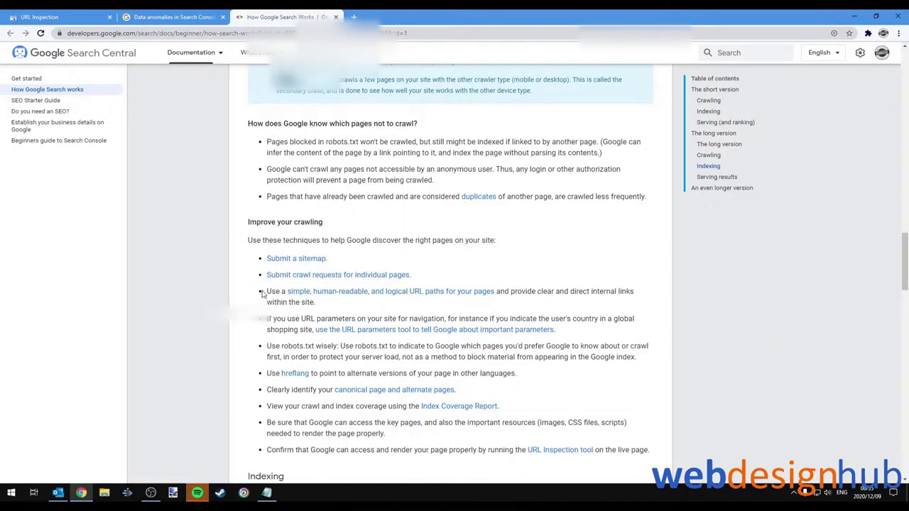
left_click_drag(247, 220, 337, 256)
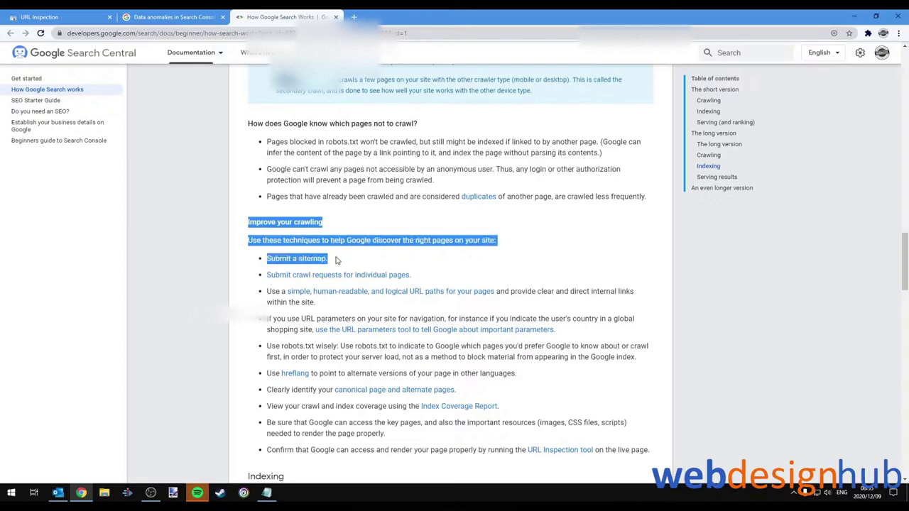
left_click(635, 257)
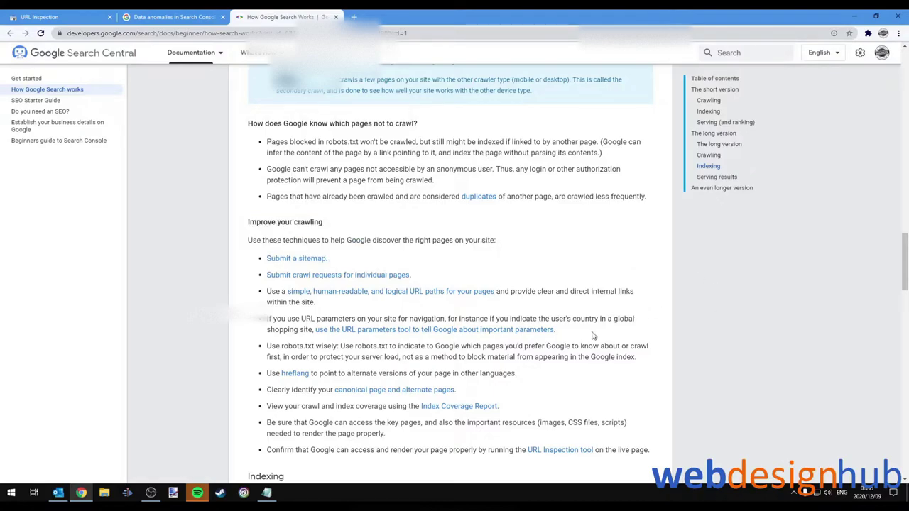
scroll(567, 350, "up", 1)
scroll(568, 349, "up", 10)
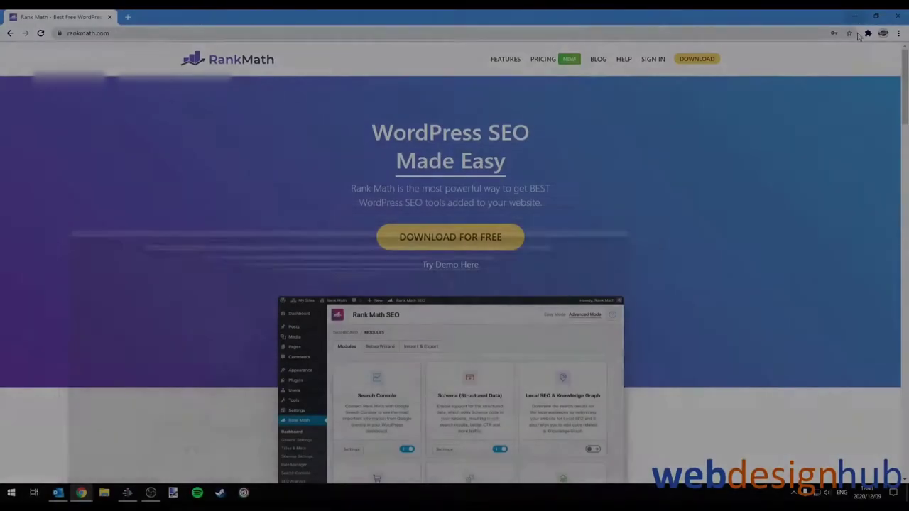
scroll(744, 211, "down", 5)
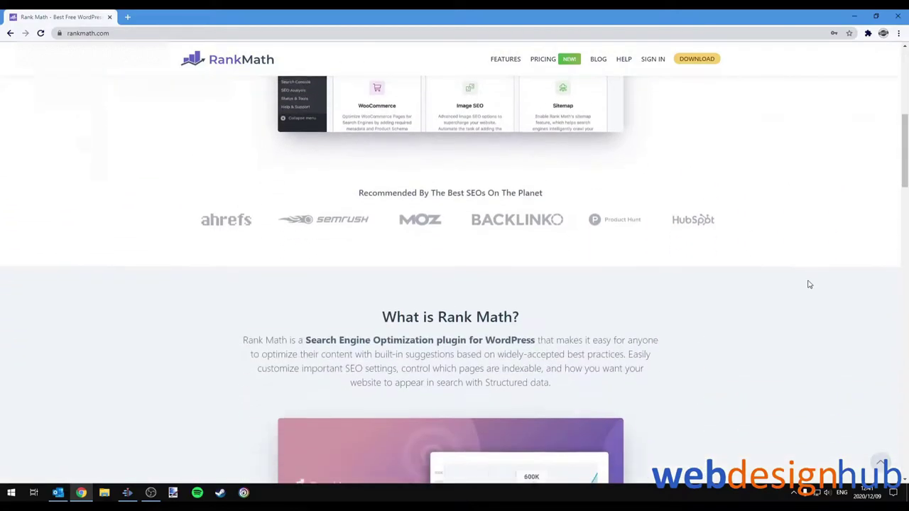
scroll(734, 298, "down", 3)
left_click_drag(906, 153, 906, 99)
scroll(894, 230, "down", 5)
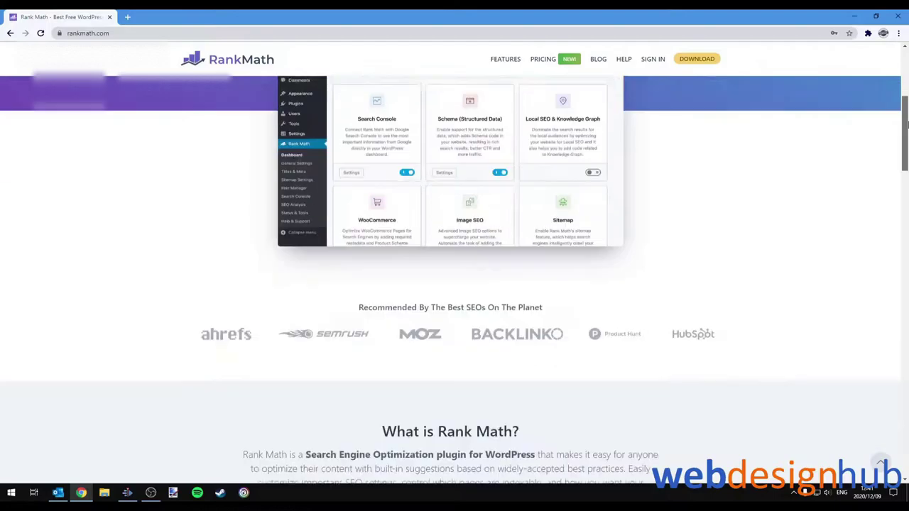
scroll(895, 229, "down", 10)
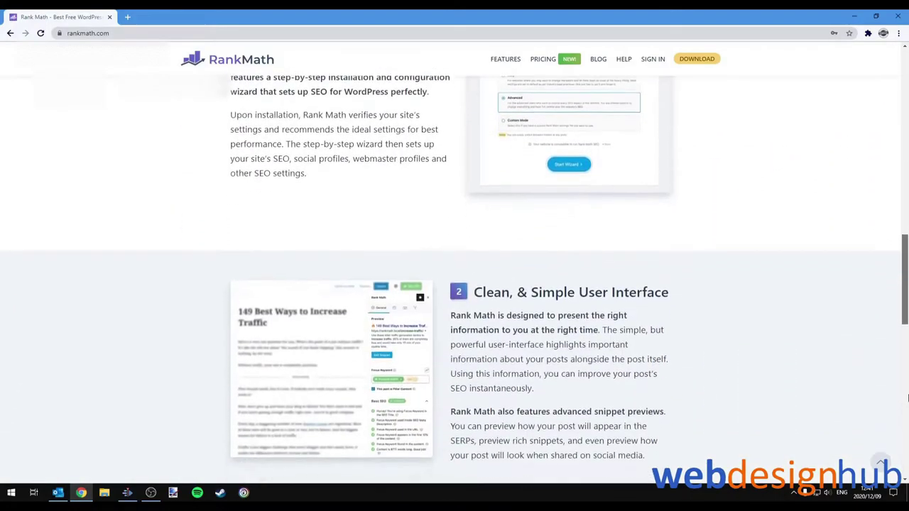
scroll(905, 395, "down", 5)
scroll(905, 395, "up", 10)
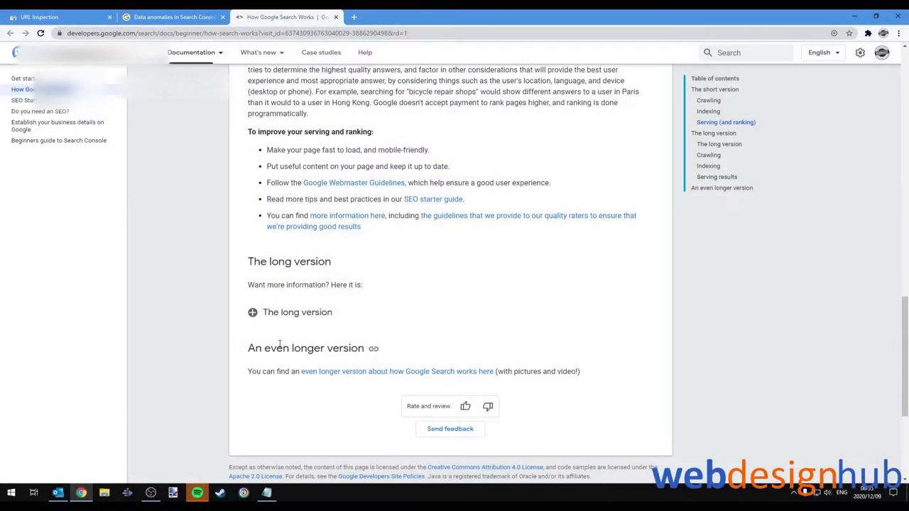
Expand 'The long version', highlight the 'Improve your crawling' heading, then go to the cPanel tab.
left_click(253, 312)
scroll(395, 303, "down", 7)
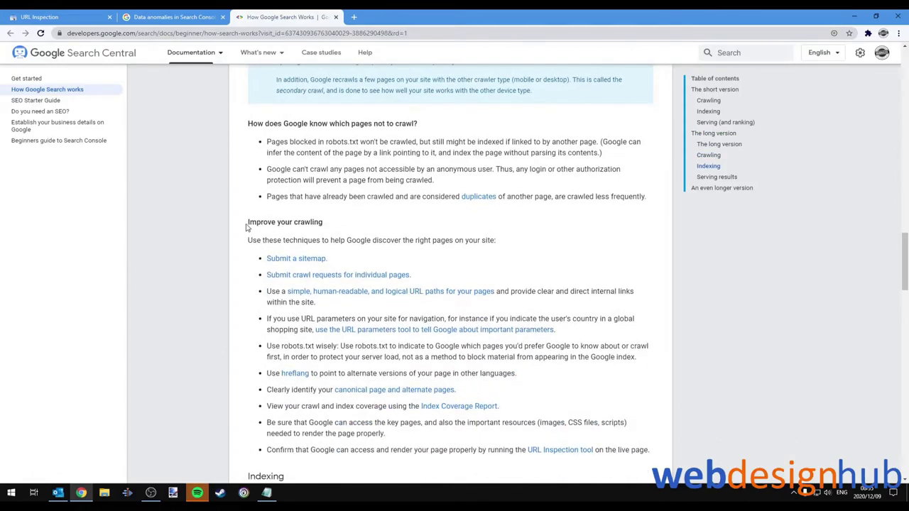
left_click_drag(246, 222, 325, 222)
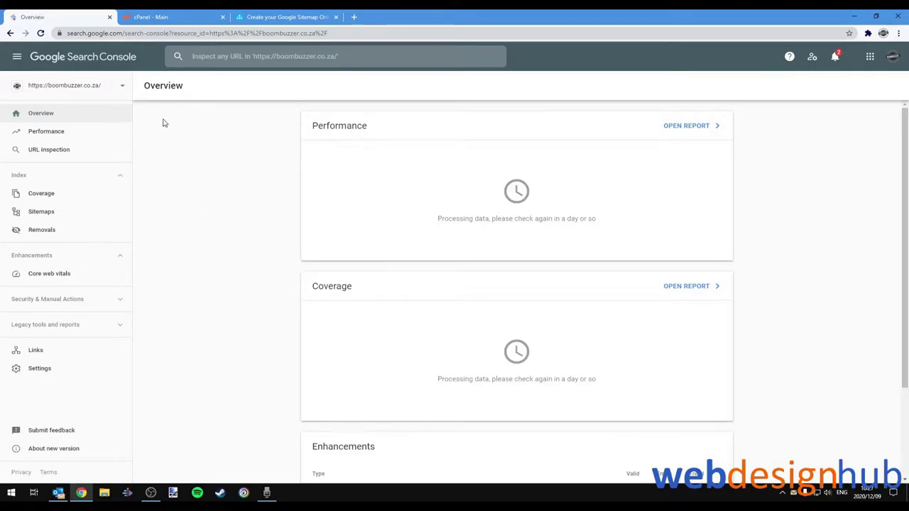
left_click(180, 14)
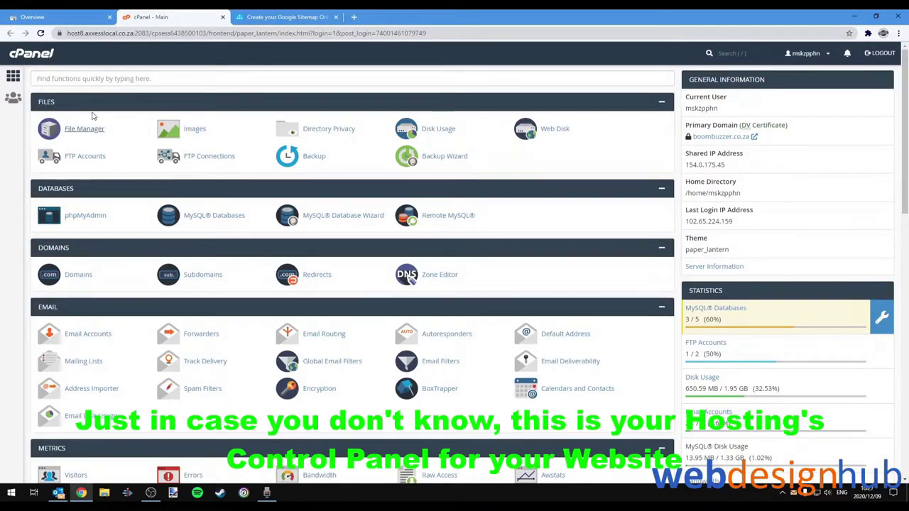
Switch to the XML-Sitemaps.com 'Create your Google Sitemap Online' tab.
left_click(302, 18)
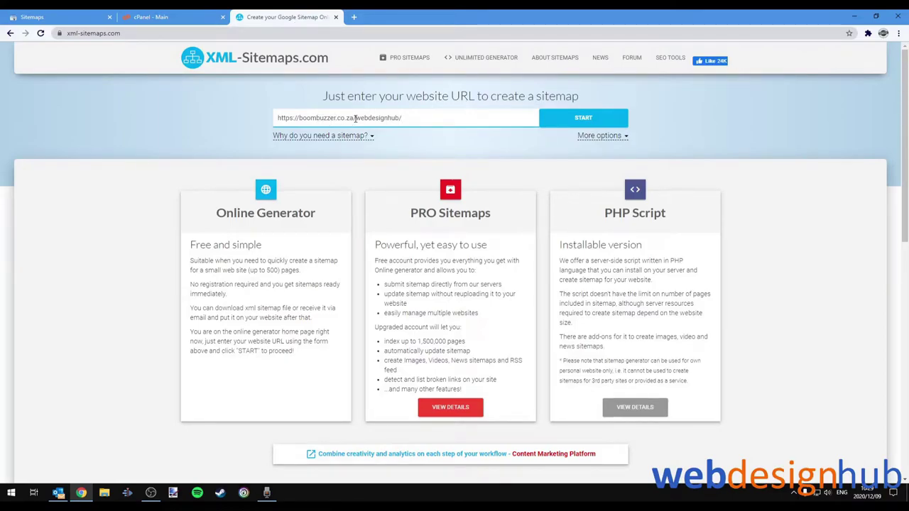
left_click_drag(402, 118, 355, 117)
key("BackSpace")
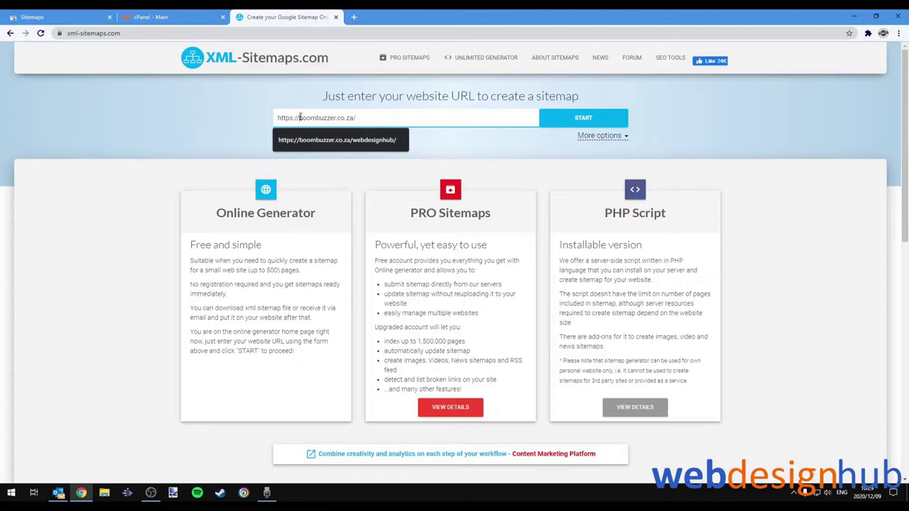
left_click_drag(299, 118, 337, 117)
type("boombuzzer")
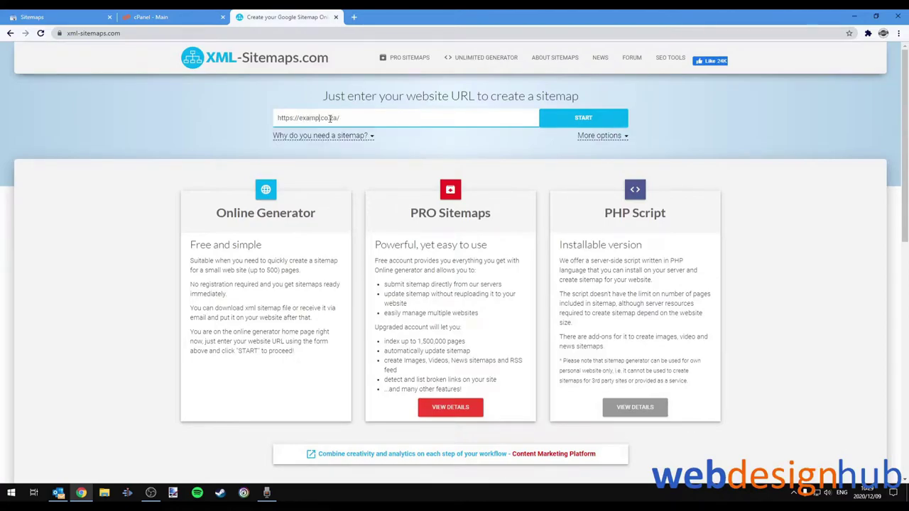
key("Down")
key("Return")
left_click(608, 123)
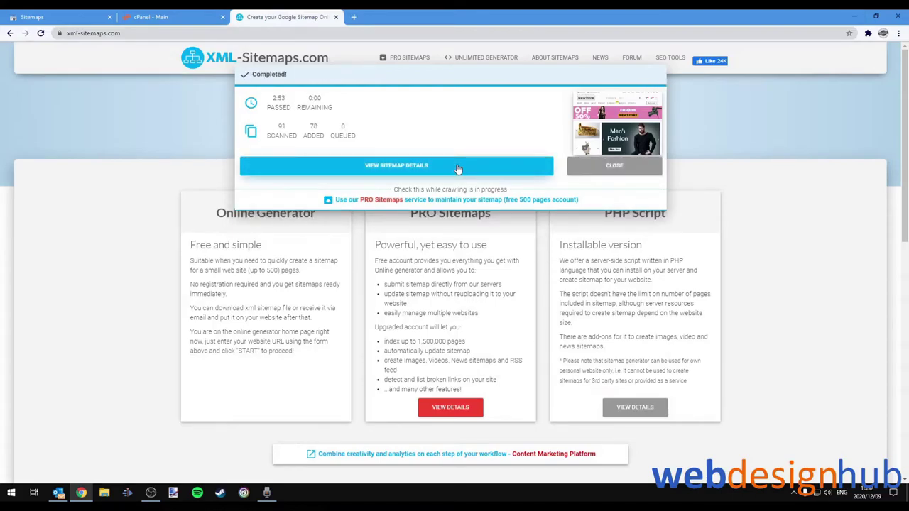
Review the generated sitemap's preview, download sitemap.xml, and return to the cPanel dashboard.
left_click(458, 167)
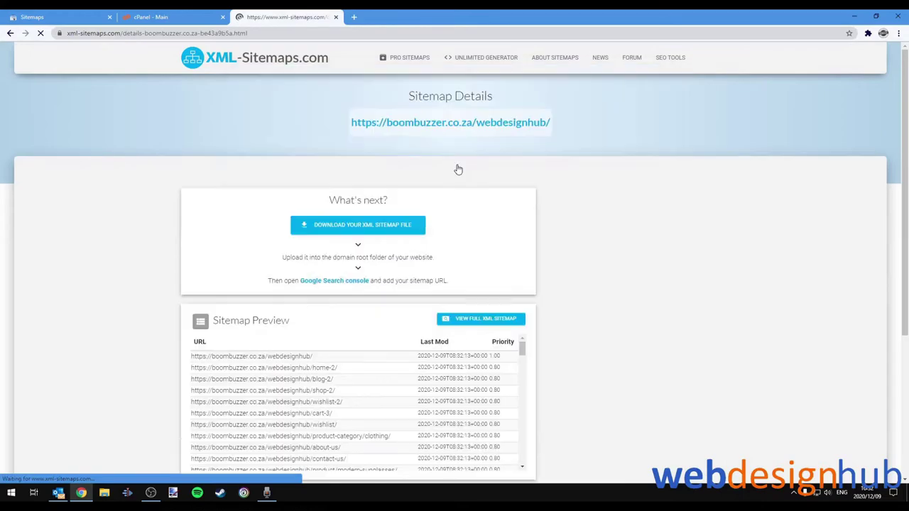
scroll(245, 156, "down", 2)
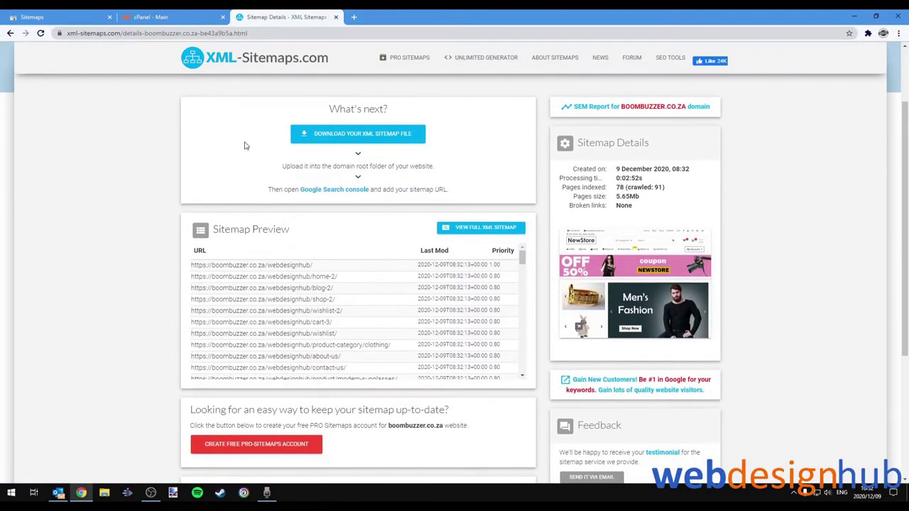
scroll(412, 291, "down", 1)
scroll(410, 291, "down", 8)
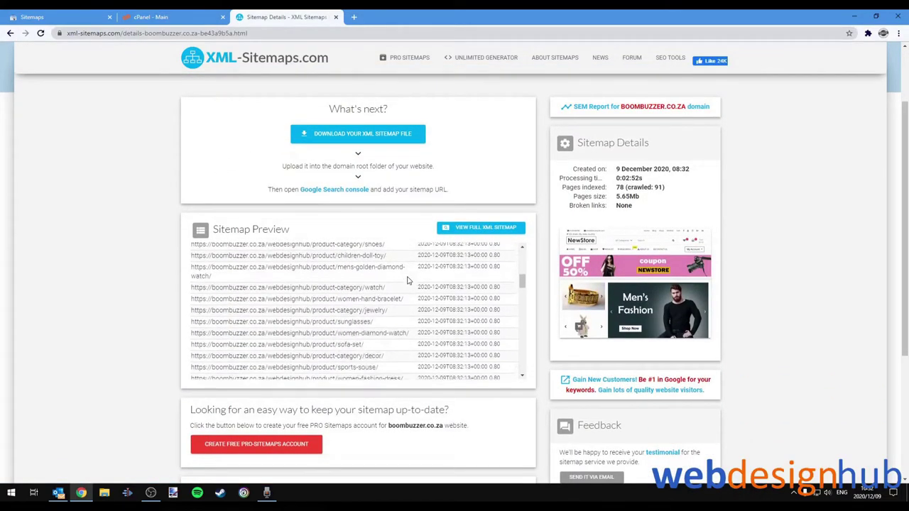
scroll(409, 281, "down", 6)
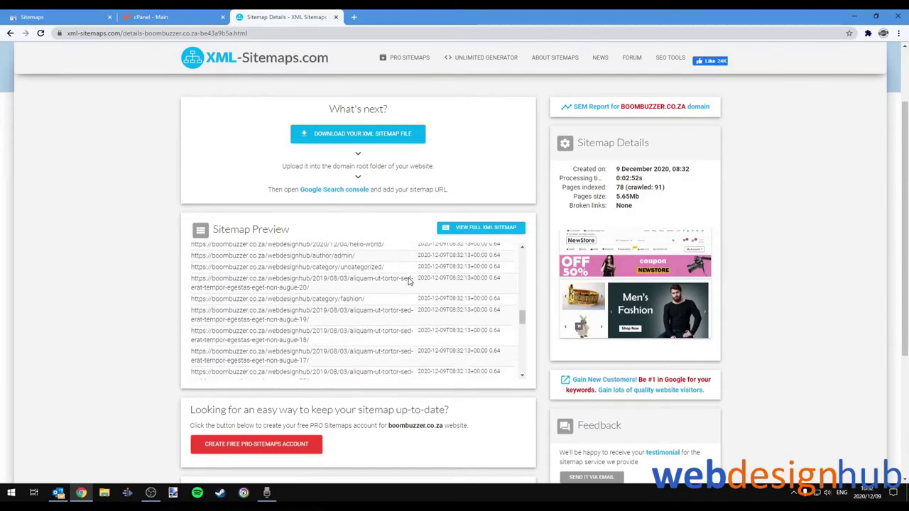
scroll(409, 282, "down", 4)
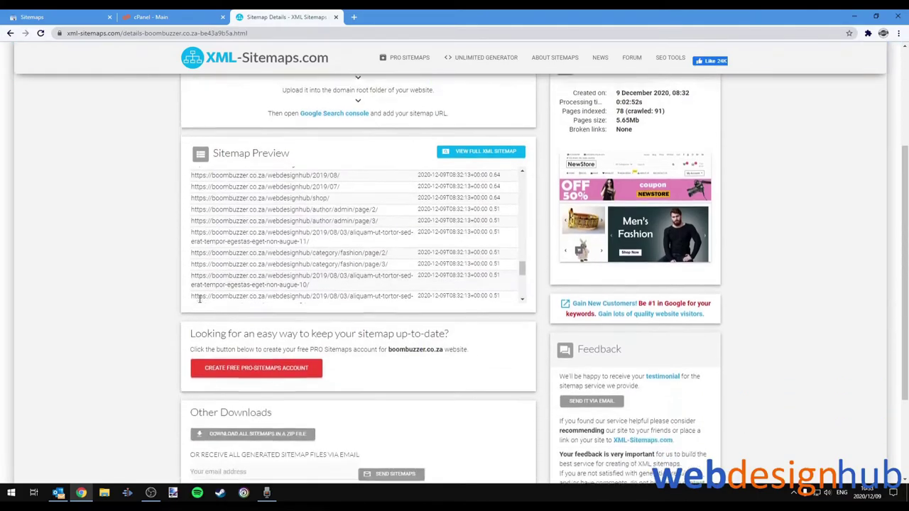
scroll(177, 225, "up", 3)
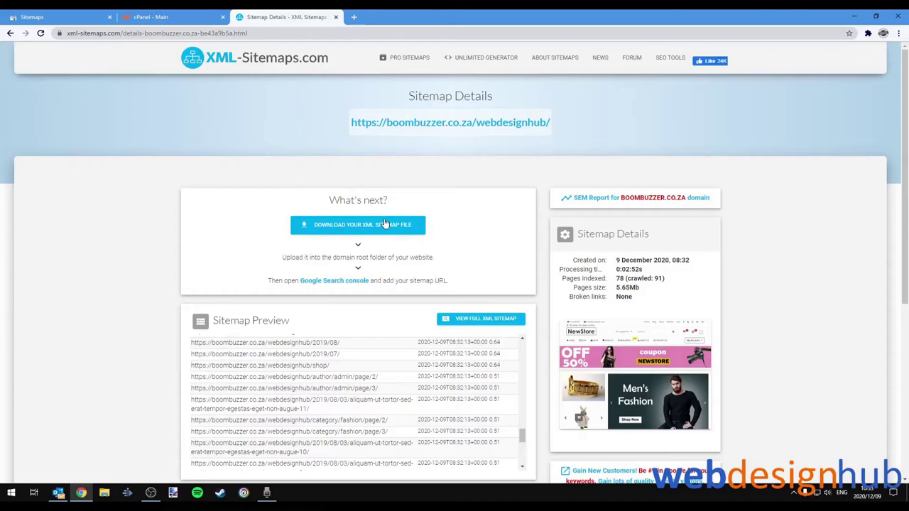
left_click(371, 225)
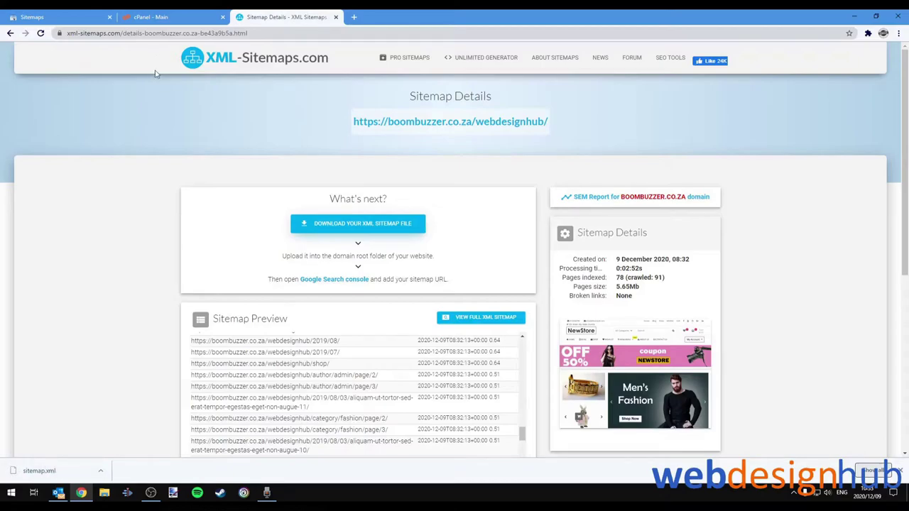
left_click(181, 14)
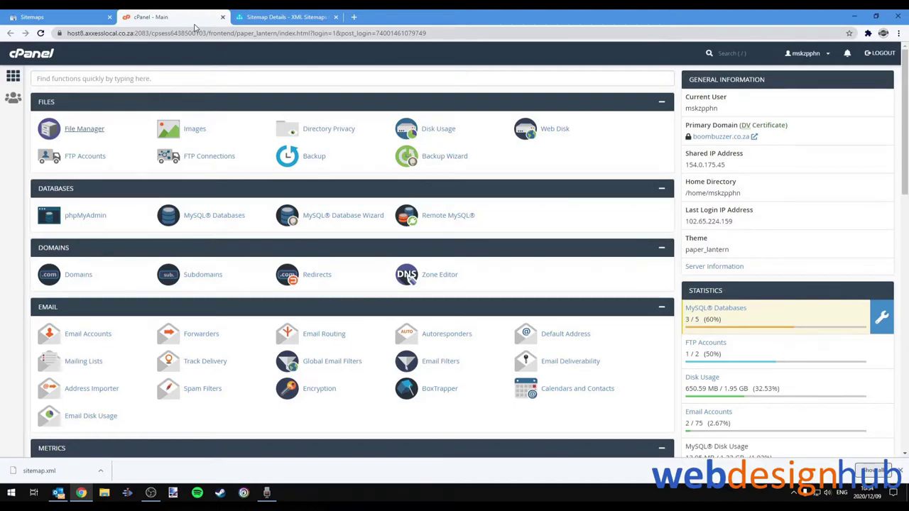
Open File Manager and enter the public_html folder.
left_click(85, 129)
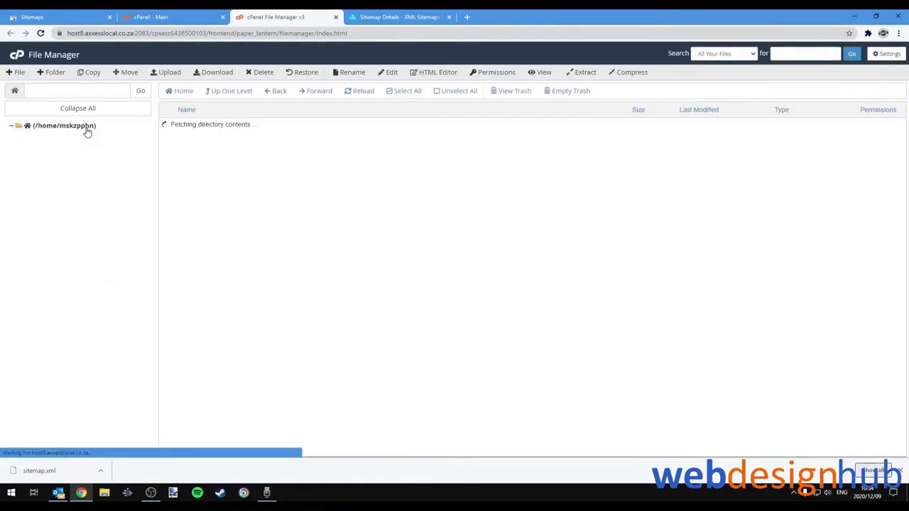
scroll(294, 252, "down", 2)
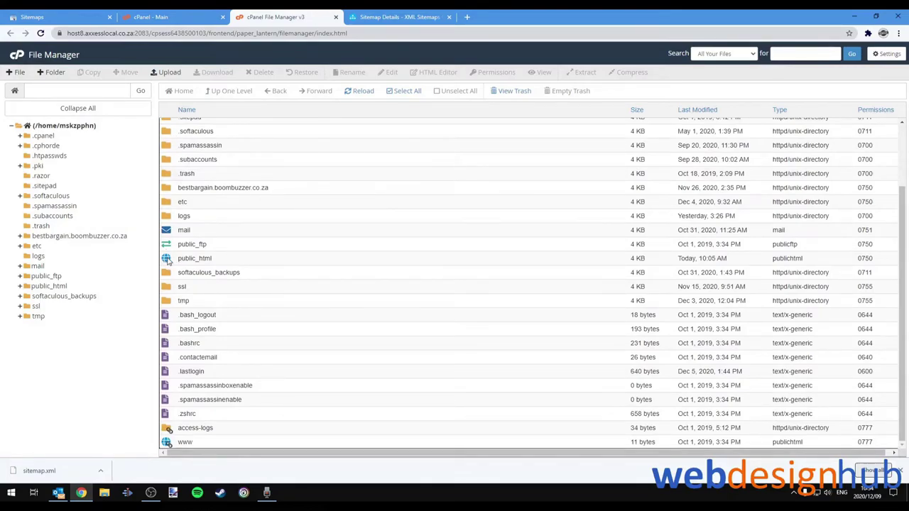
left_click(167, 261)
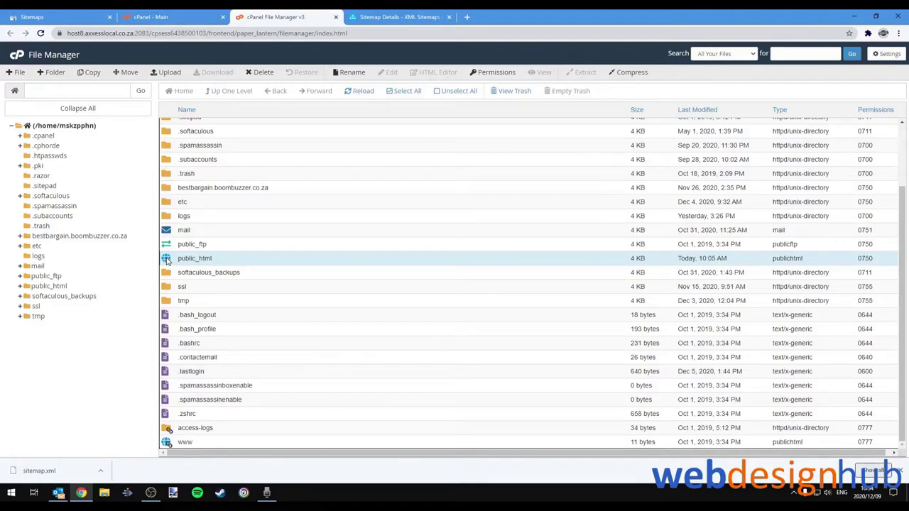
double_click(169, 260)
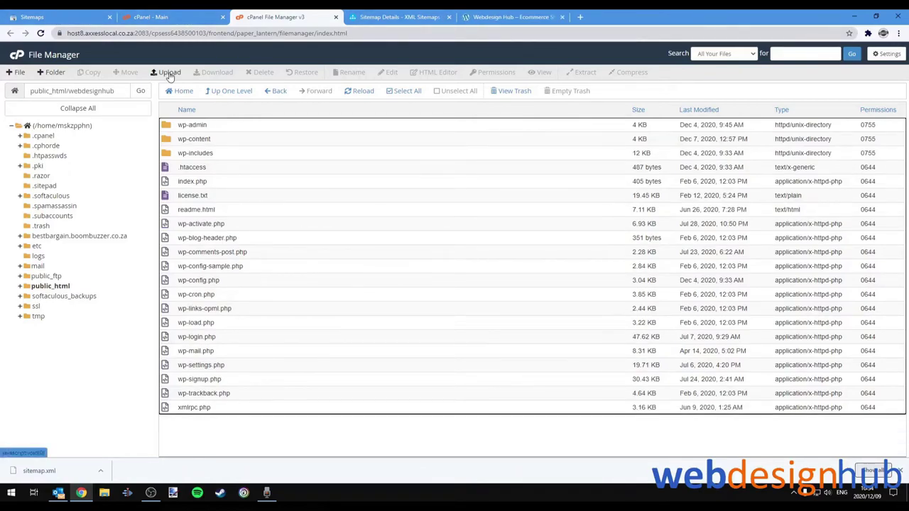
Upload sitemap.xml from Downloads into webdesignhub, confirm it's listed, then go to Search Console Sitemaps.
left_click(169, 73)
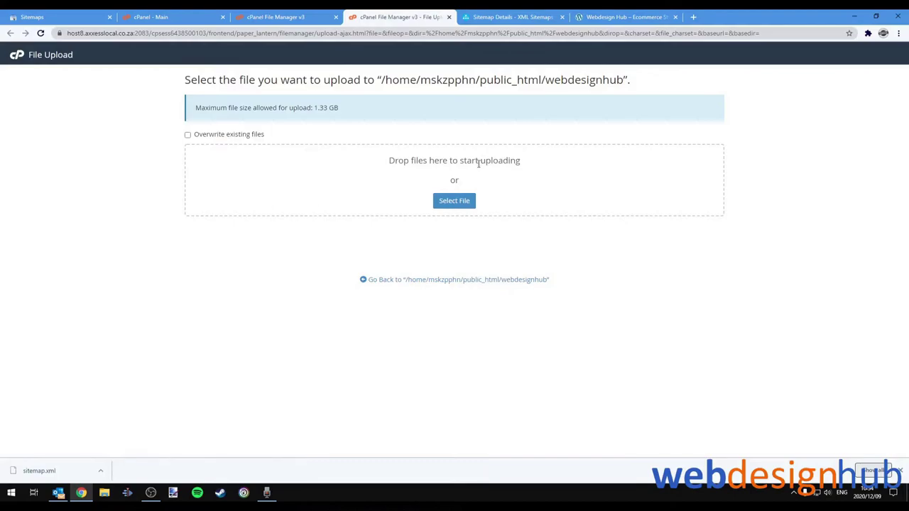
left_click(459, 201)
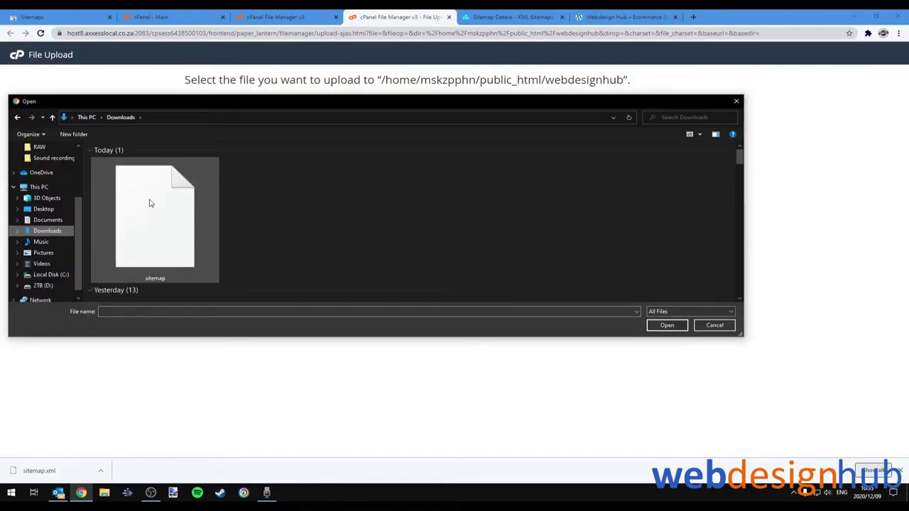
left_click(669, 325)
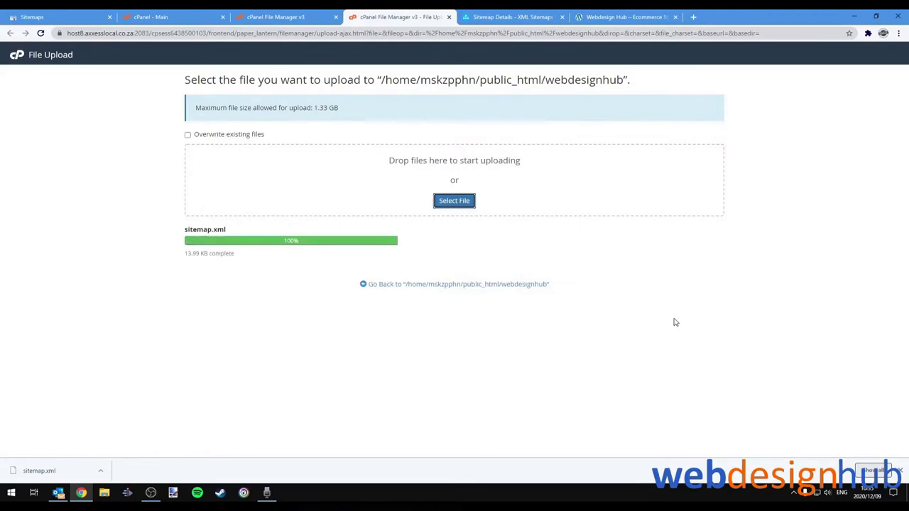
left_click(403, 285)
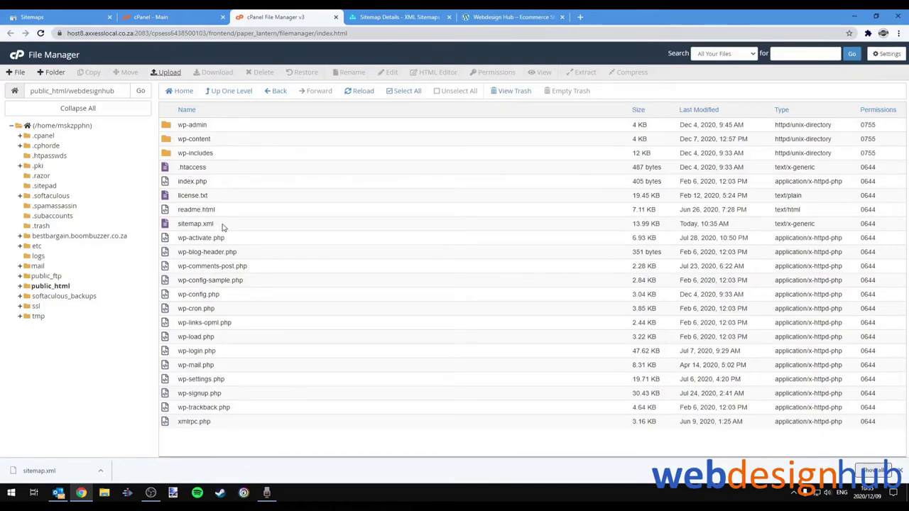
left_click(220, 226)
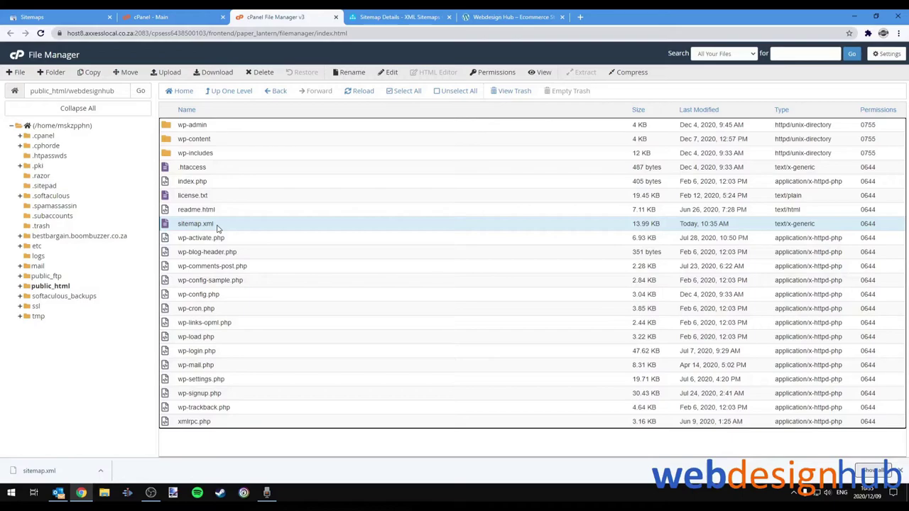
left_click(86, 17)
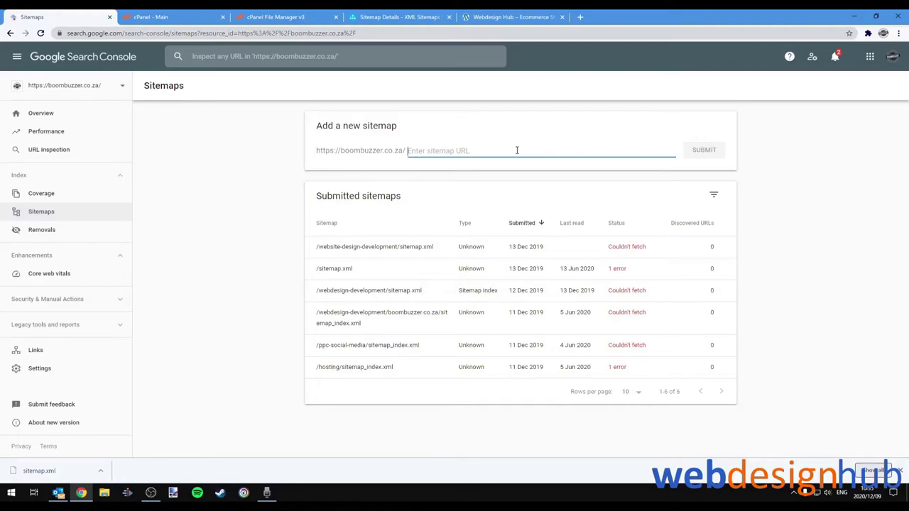
Submit webdesignhub/sitemap.xml as a new sitemap and dismiss the success message.
type("webdesign")
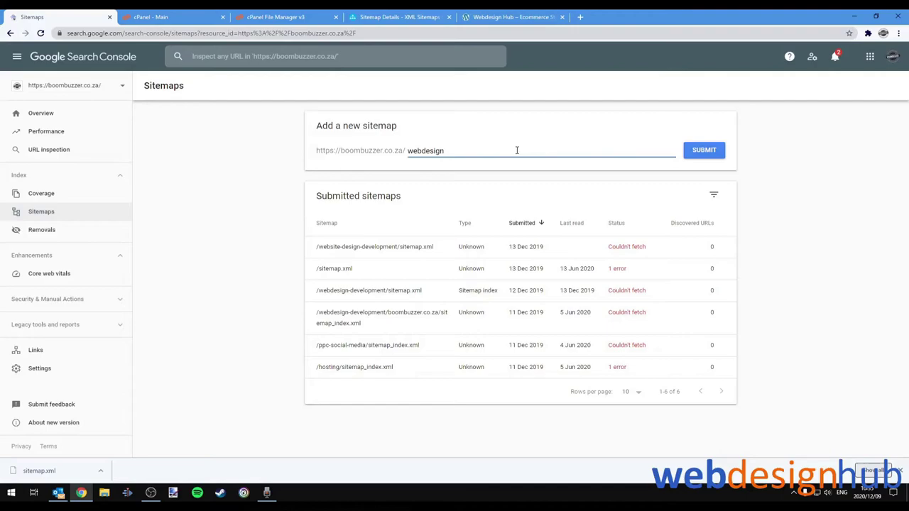
type("hub/sitempap.xml")
left_click(712, 152)
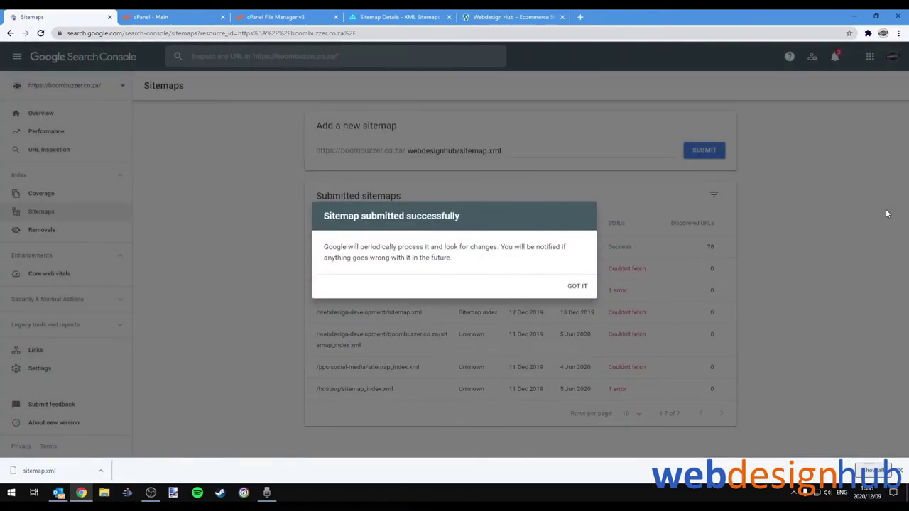
left_click(578, 288)
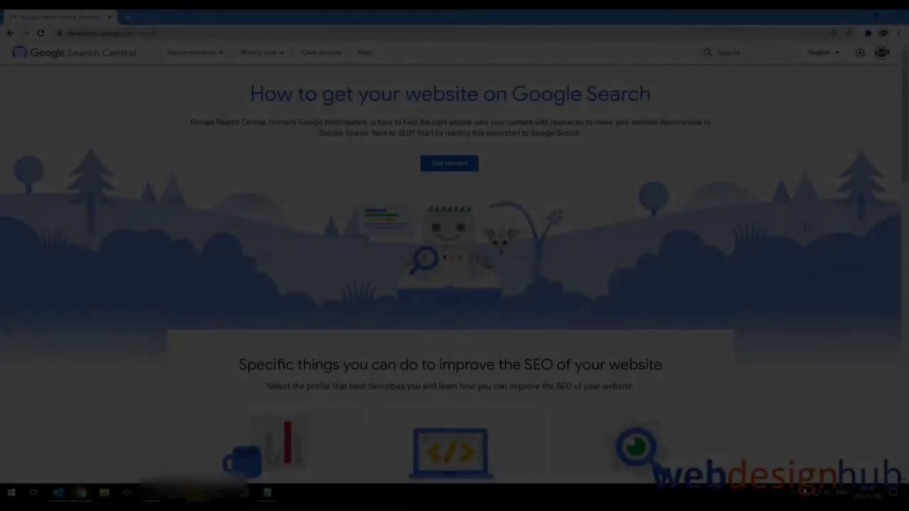
Return to the Search Console Overview via the Search Console link in the Google Search Central footer.
scroll(781, 270, "down", 4)
scroll(777, 297, "down", 10)
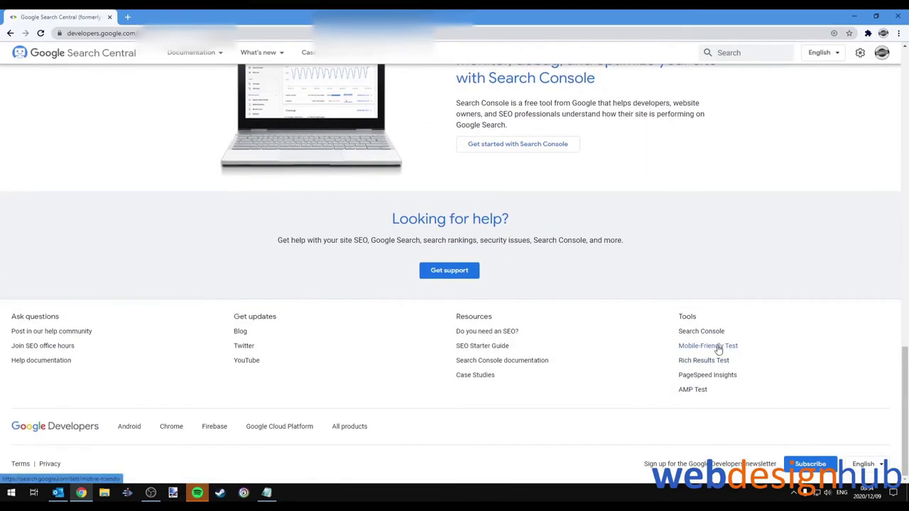
left_click(716, 335)
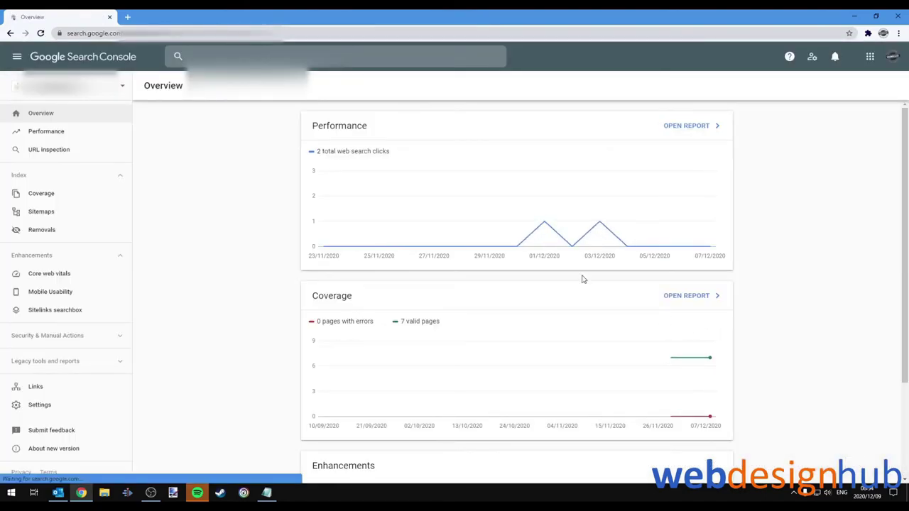
Inspect the suggested page URL, then open the 'Data anomalies' help article from the page actions notice.
left_click(92, 155)
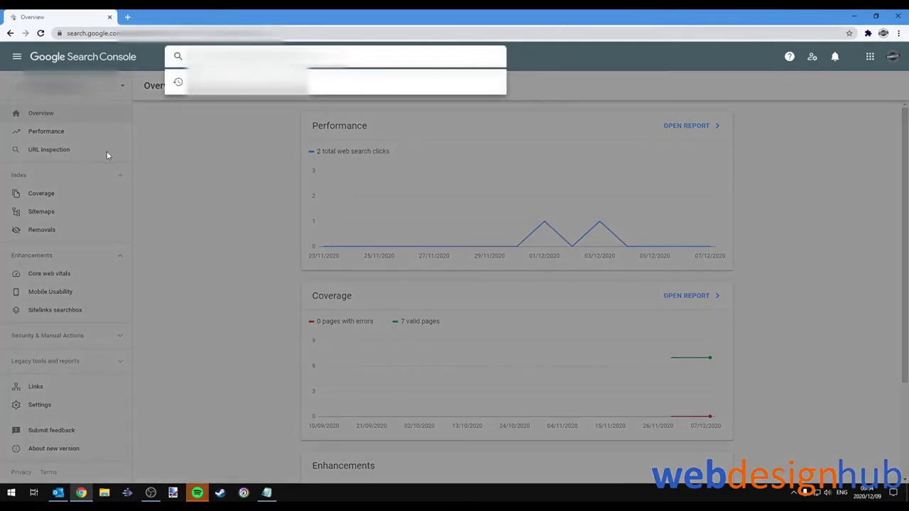
left_click(314, 84)
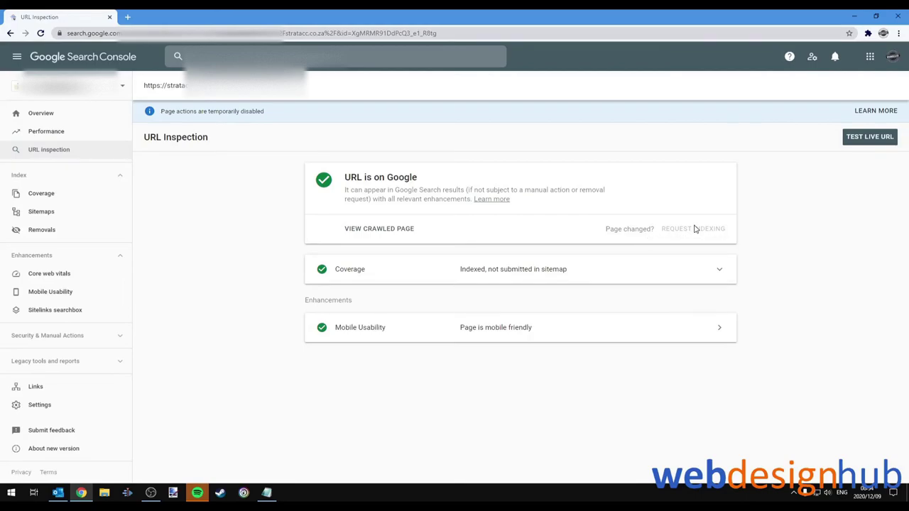
left_click_drag(275, 111, 159, 111)
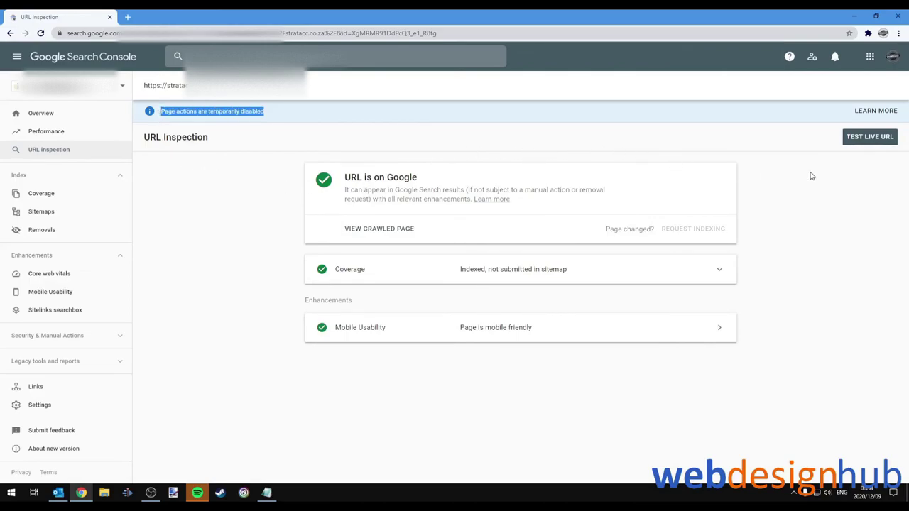
left_click(872, 112)
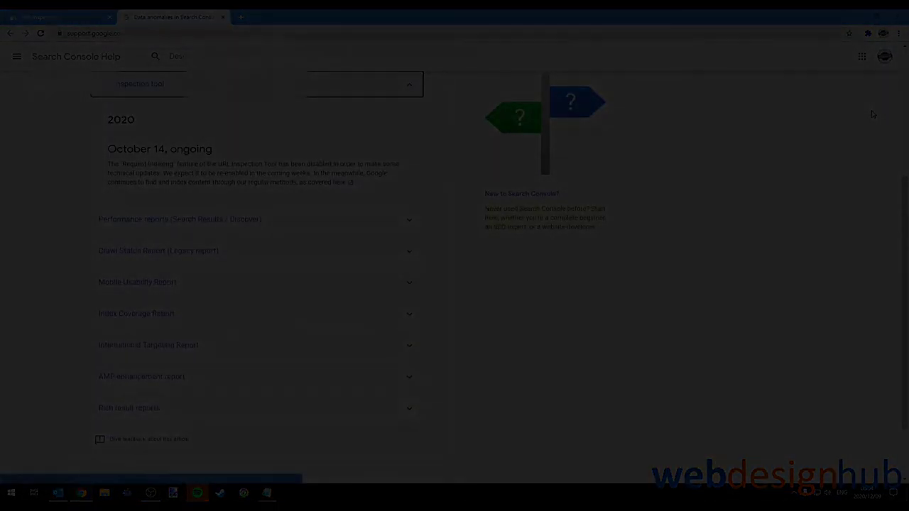